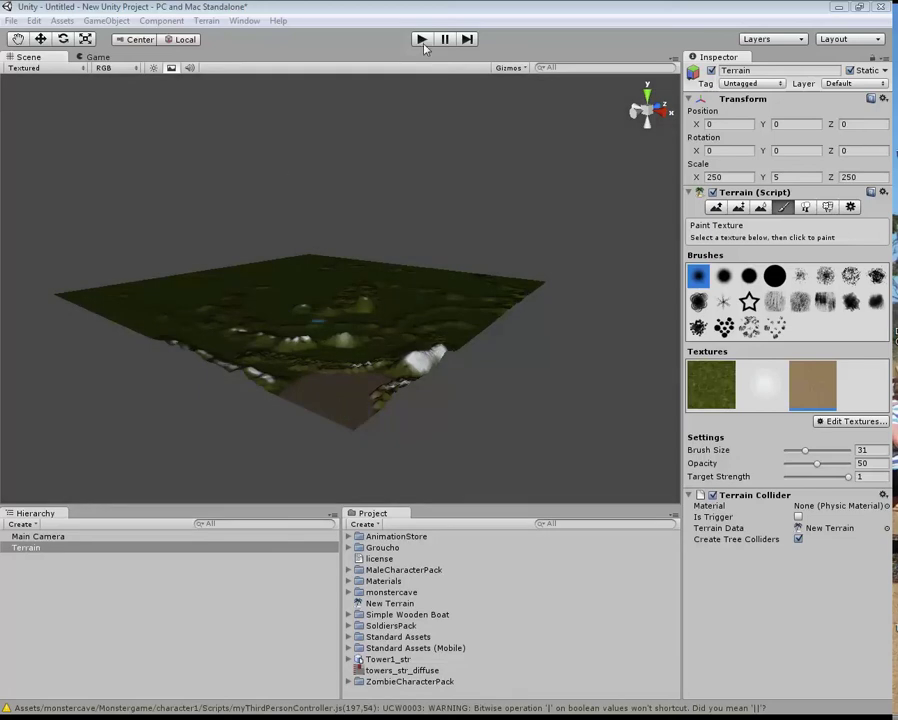
# Search the project assets for "palm" and place the Palm model on the flat ground in front of the mountain.
pyautogui.click(17, 39)
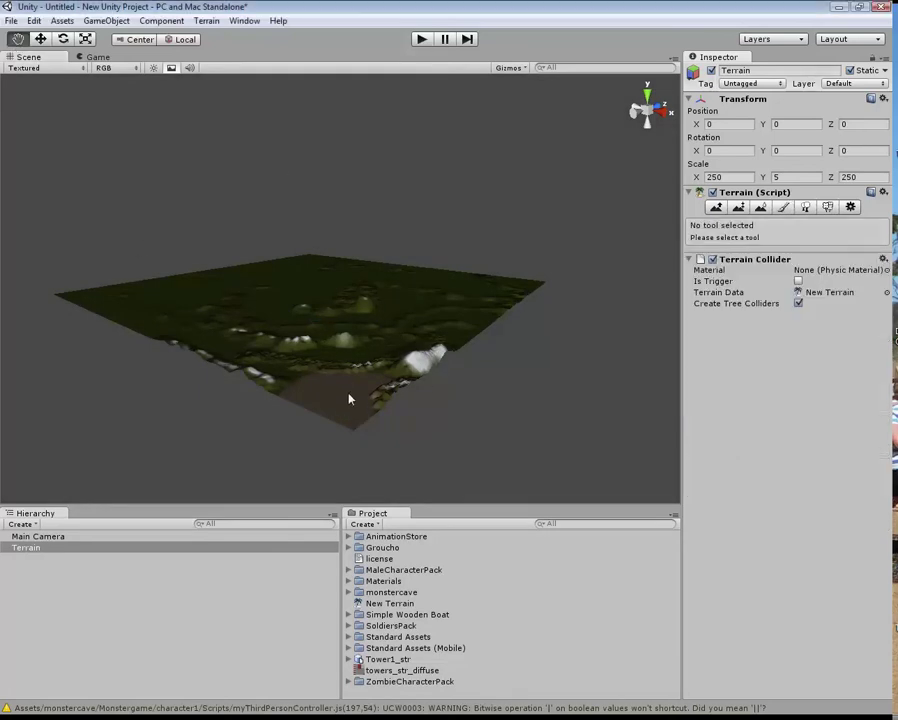
pyautogui.scroll(10, 350, 400)
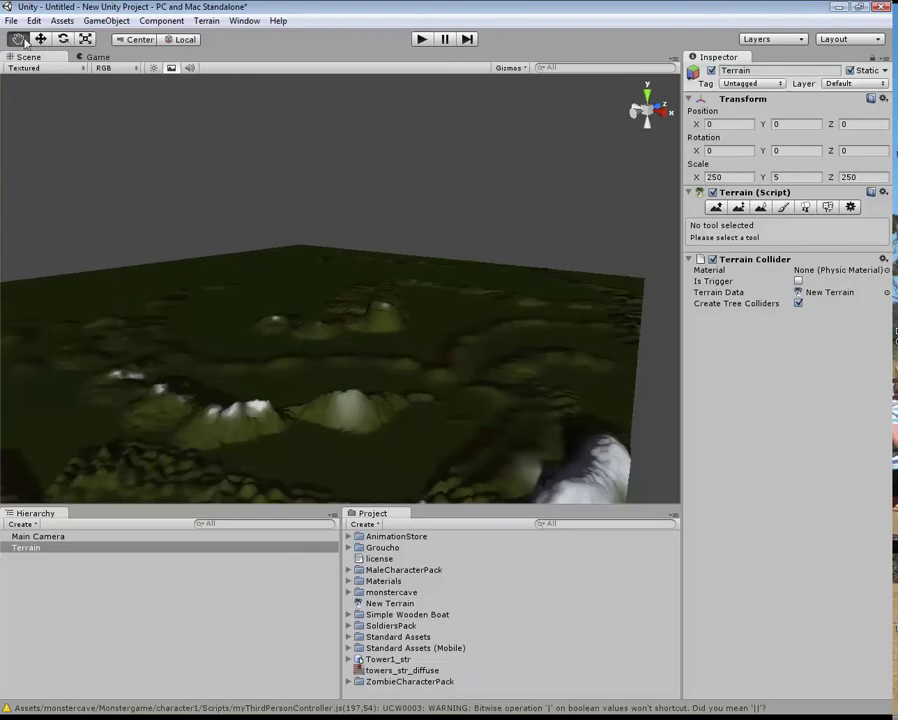
pyautogui.scroll(4, 366, 420)
pyautogui.scroll(5, 312, 376)
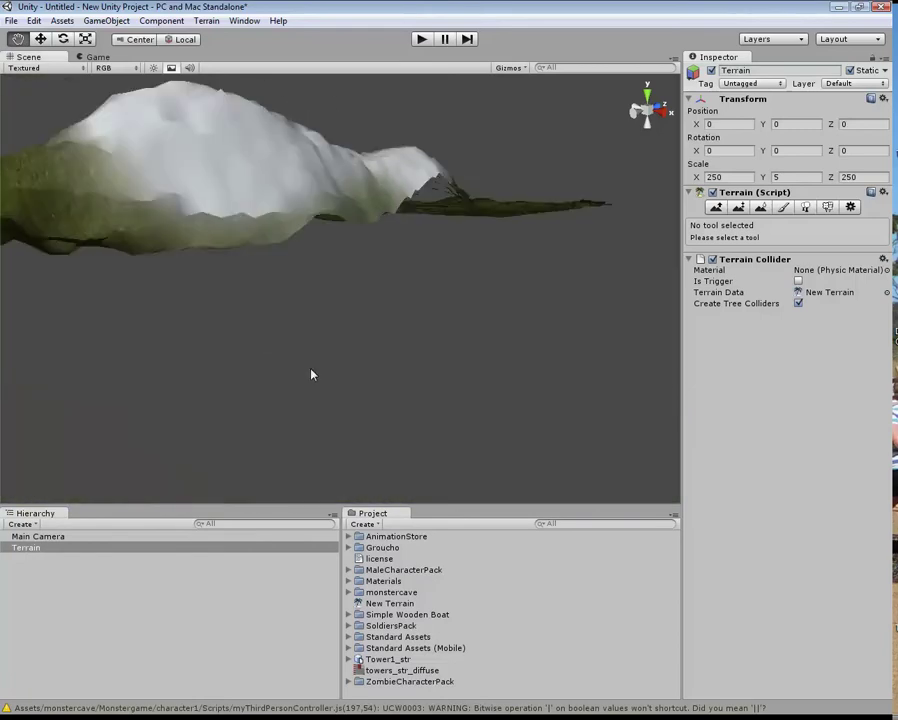
pyautogui.scroll(-6, 330, 394)
pyautogui.scroll(3, 310, 388)
pyautogui.moveTo(262, 405); pyautogui.dragTo(303, 398)
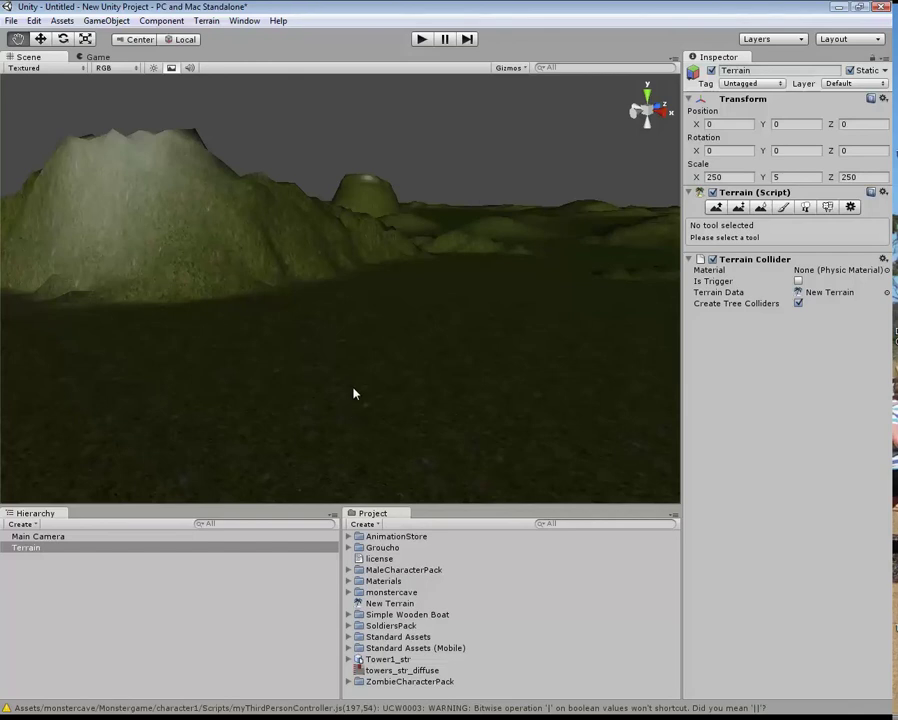
pyautogui.click(567, 525)
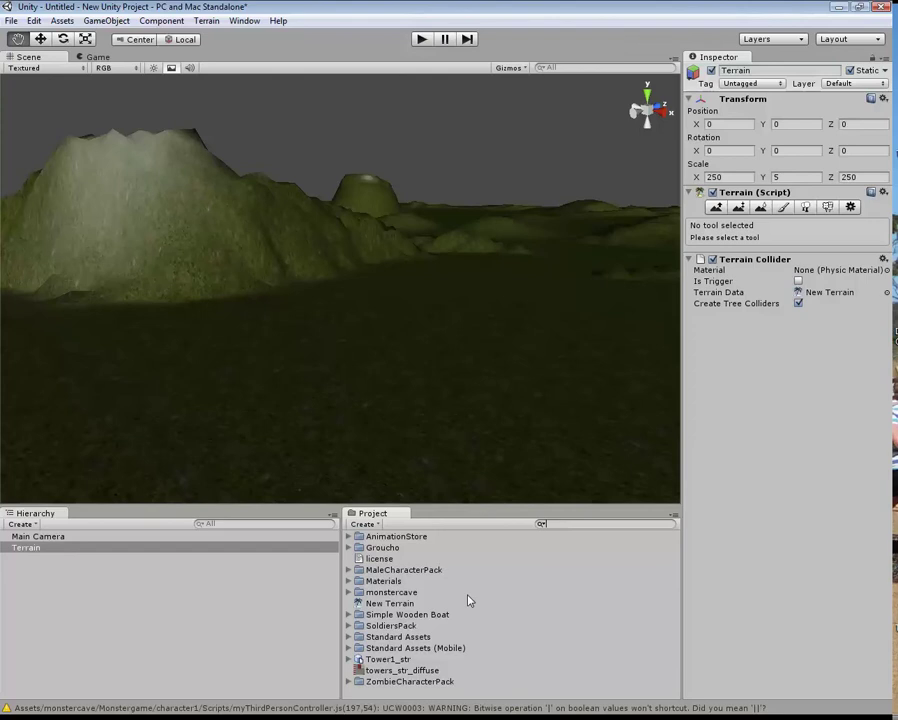
pyautogui.write('pa')
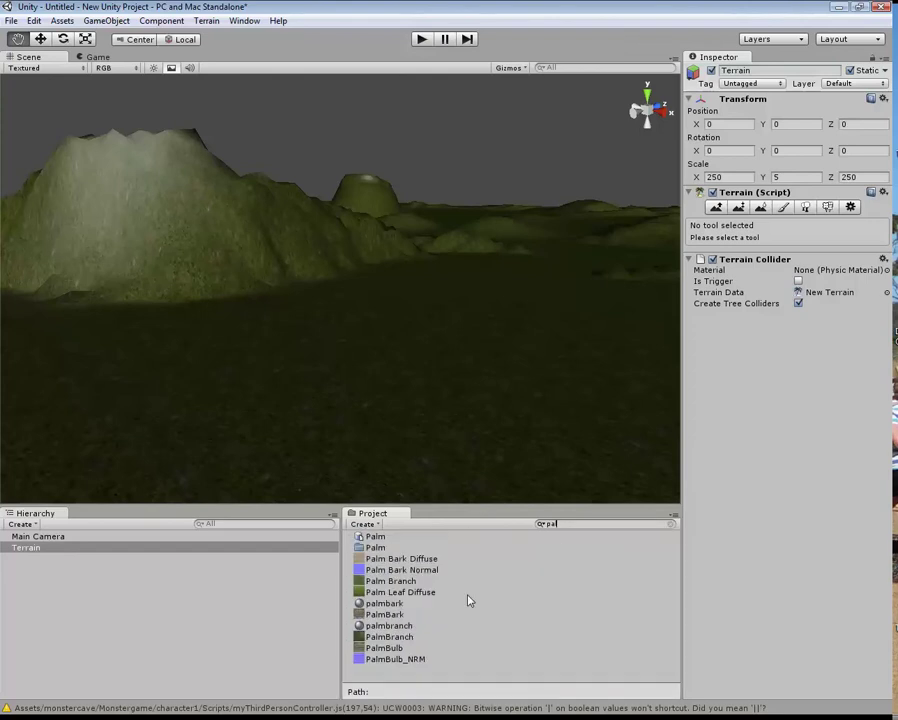
pyautogui.write('lm')
pyautogui.click(375, 537)
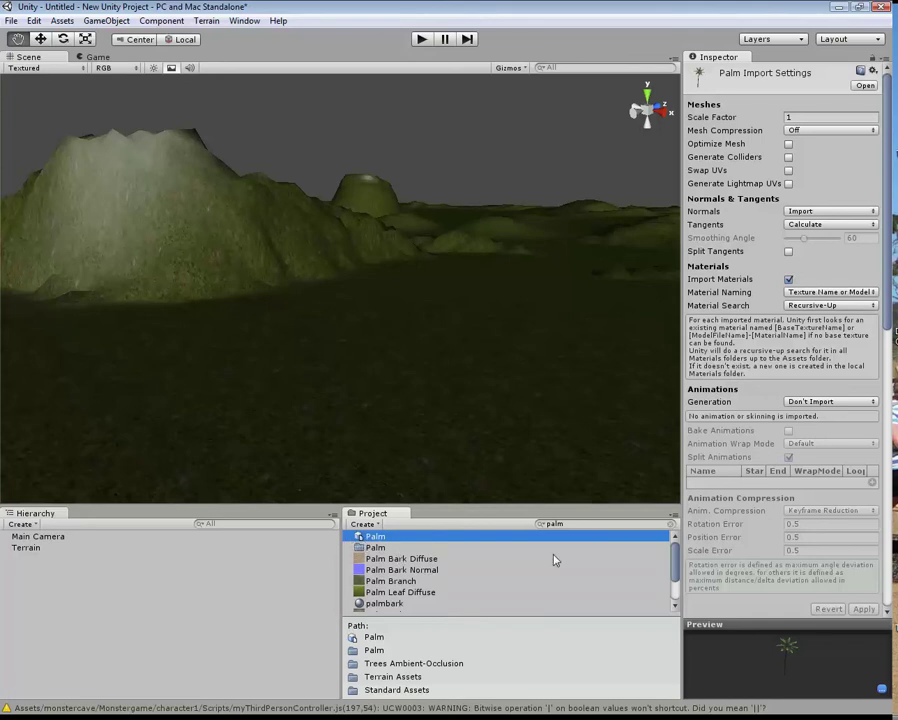
pyautogui.moveTo(682, 562); pyautogui.dragTo(681, 571)
pyautogui.scroll(2, 680, 572)
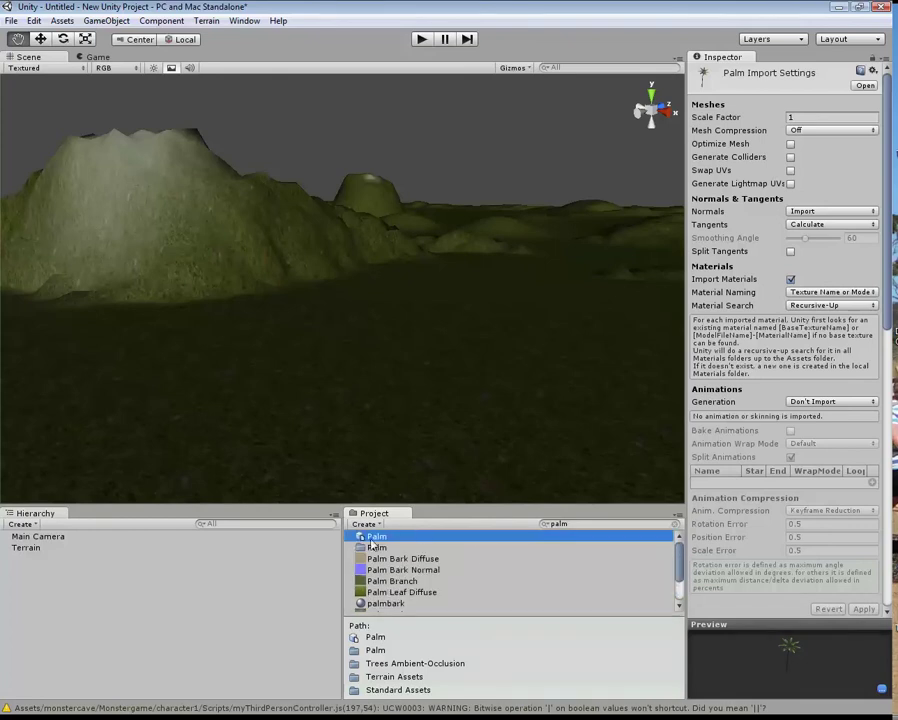
pyautogui.moveTo(374, 536); pyautogui.dragTo(330, 426)
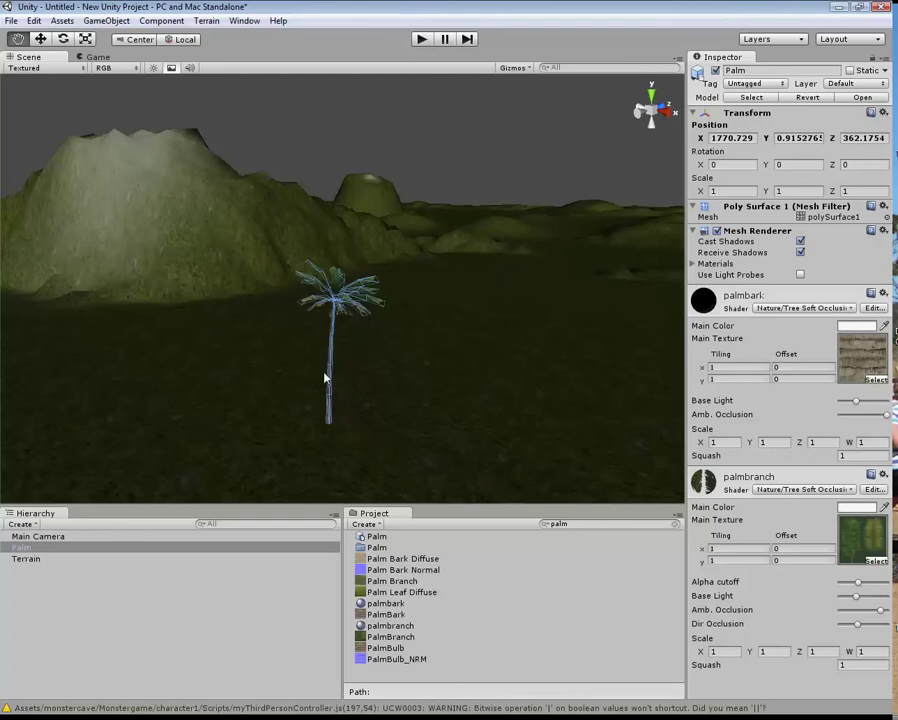
# Add a Capsule Collider to the Palm object in the scene.
pyautogui.click(30, 561)
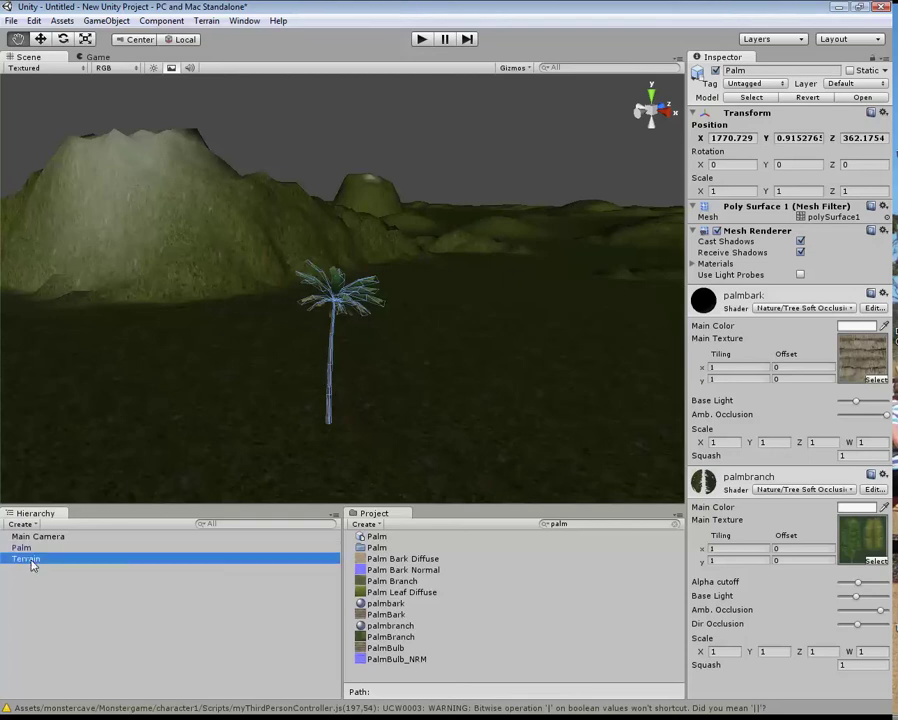
pyautogui.click(24, 548)
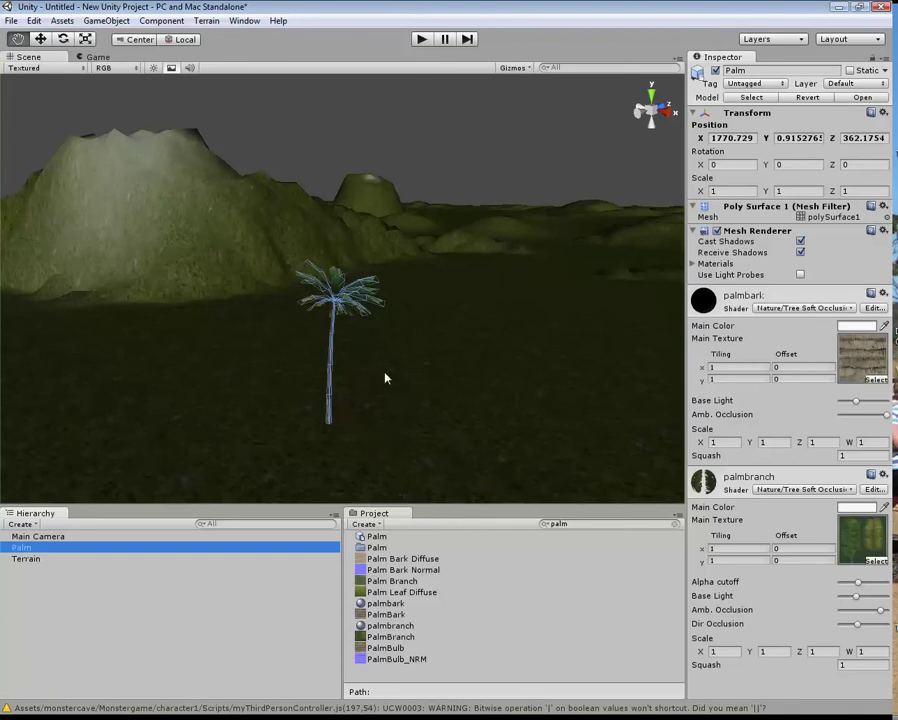
pyautogui.scroll(5, 360, 439)
pyautogui.scroll(-5, 360, 439)
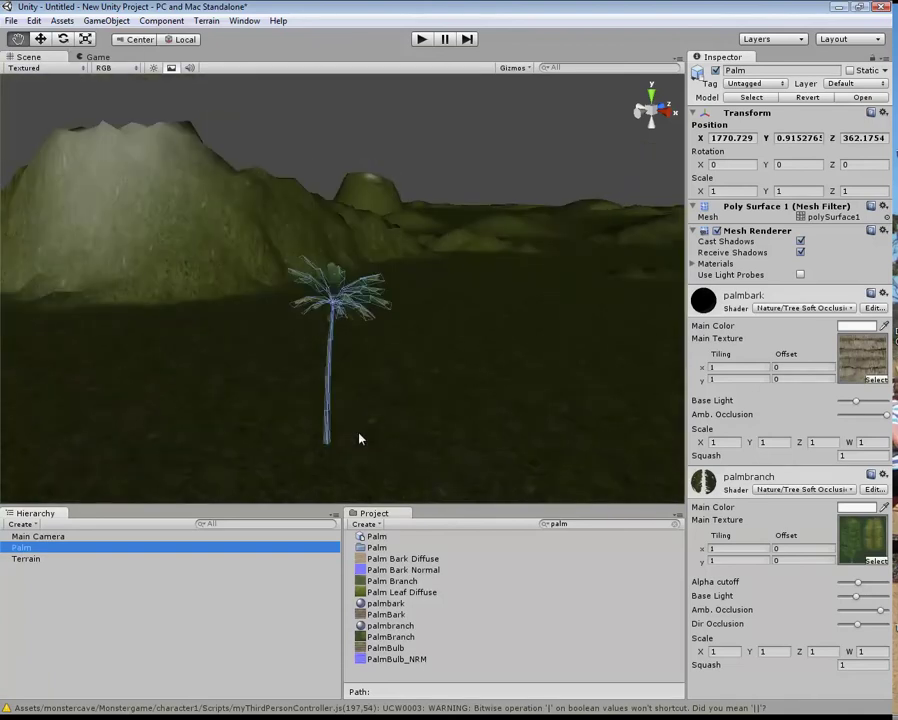
pyautogui.click(360, 439)
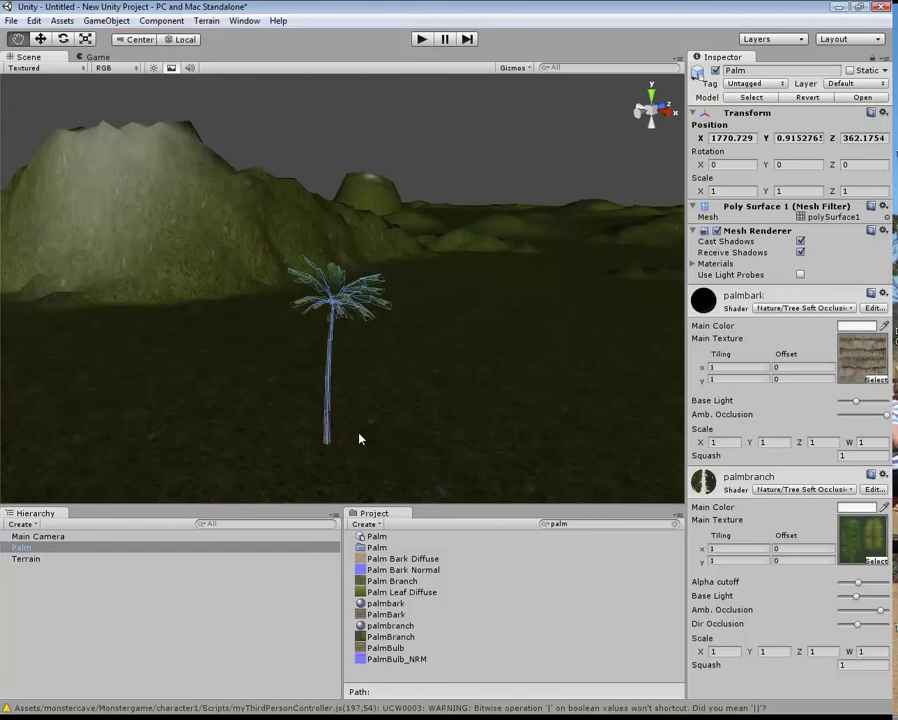
pyautogui.press('f')
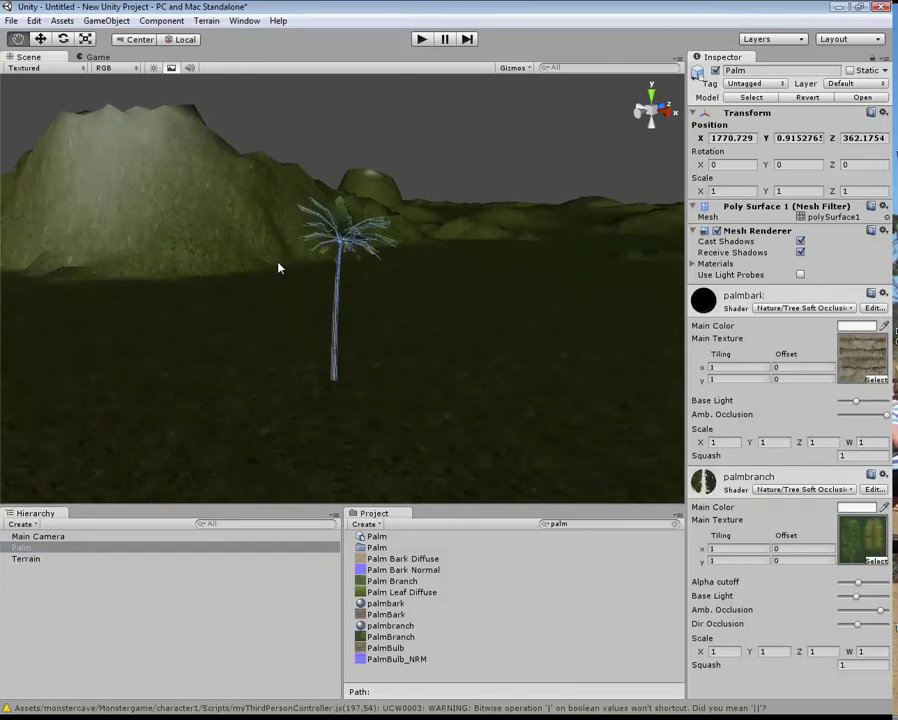
pyautogui.click(170, 21)
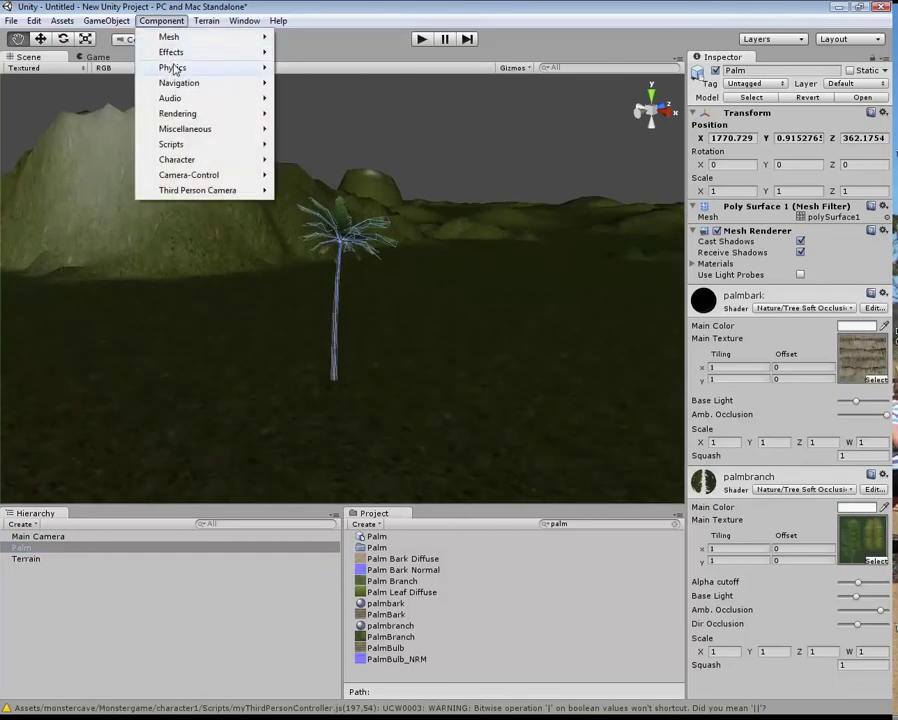
pyautogui.moveTo(174, 68)
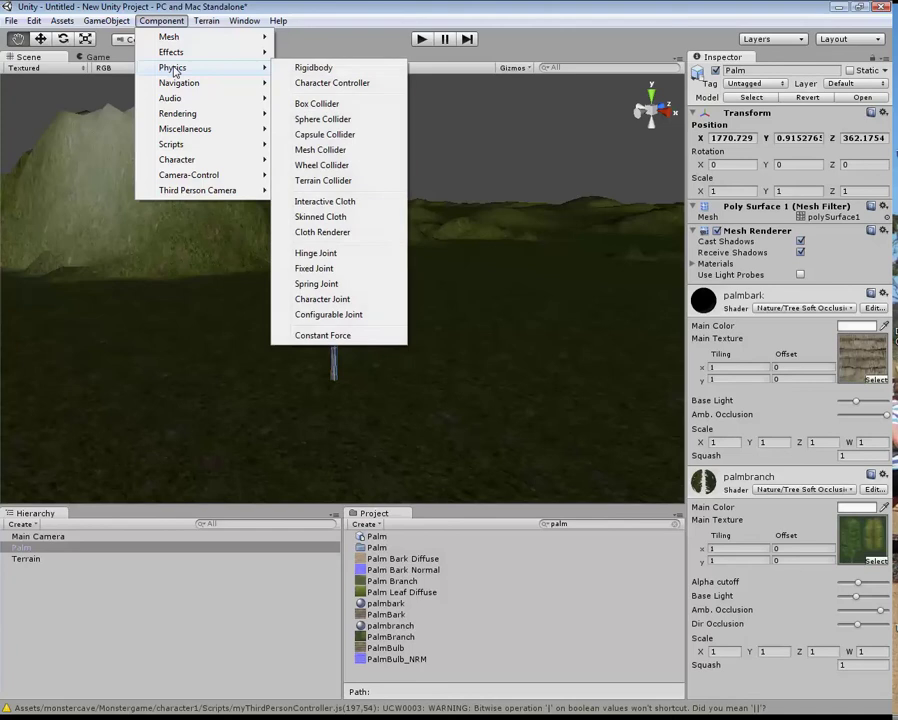
pyautogui.click(341, 134)
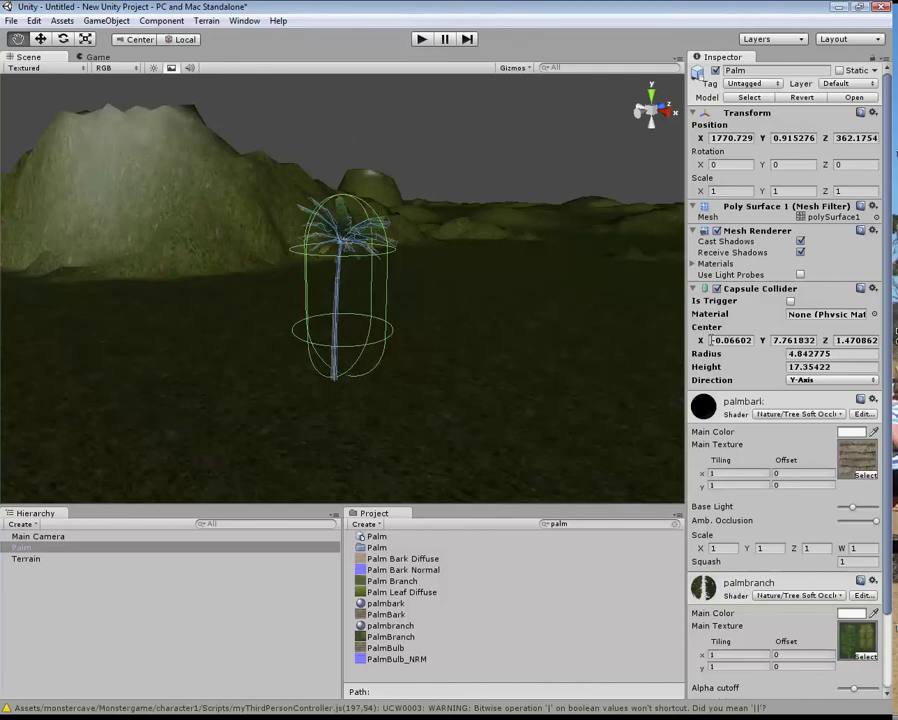
# Set the palm's capsule collider centre to X 0 and Z 0 and its radius to 0.6.
pyautogui.click(735, 340)
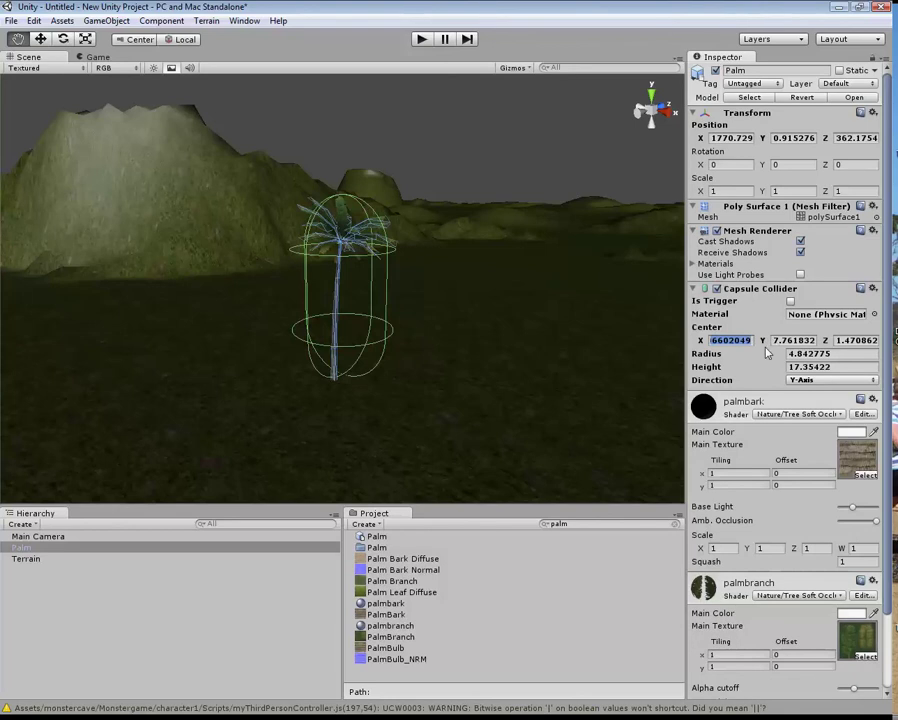
pyautogui.write('0')
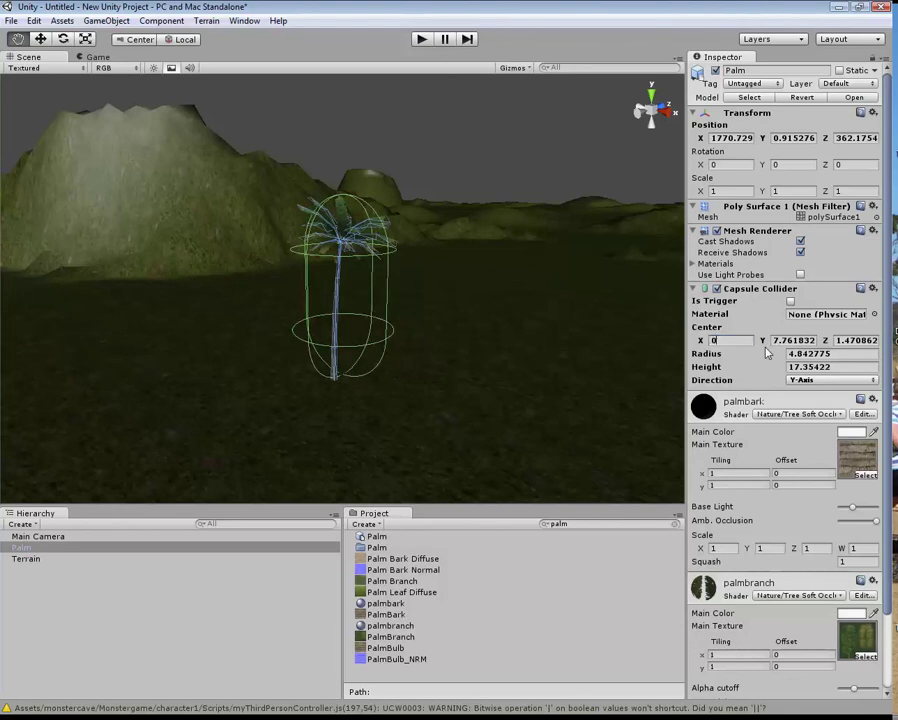
pyautogui.click(838, 340)
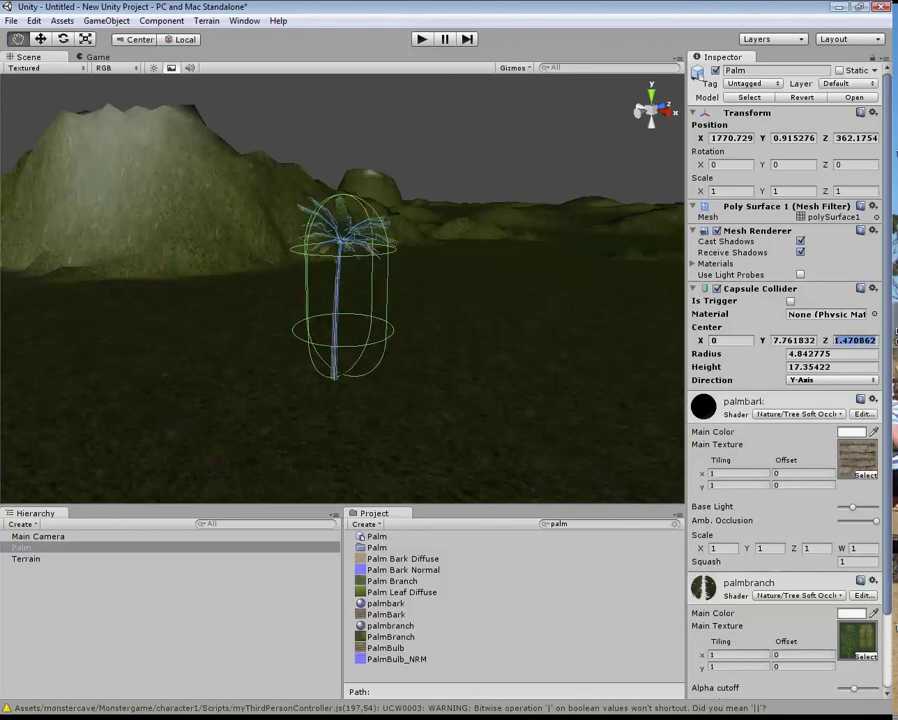
pyautogui.write('0')
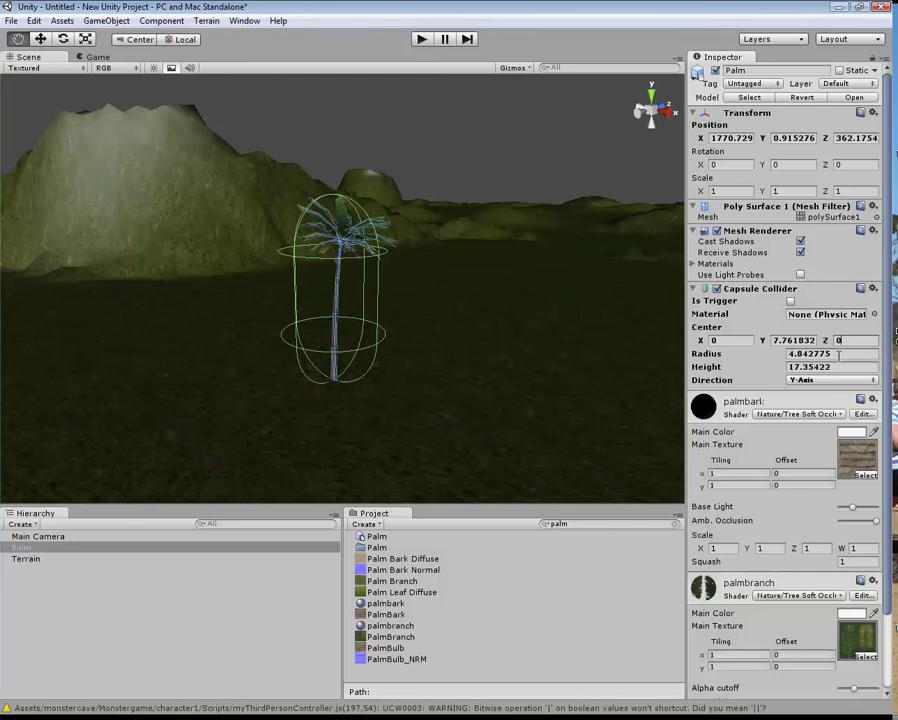
pyautogui.moveTo(834, 356); pyautogui.dragTo(774, 351)
pyautogui.write('0.')
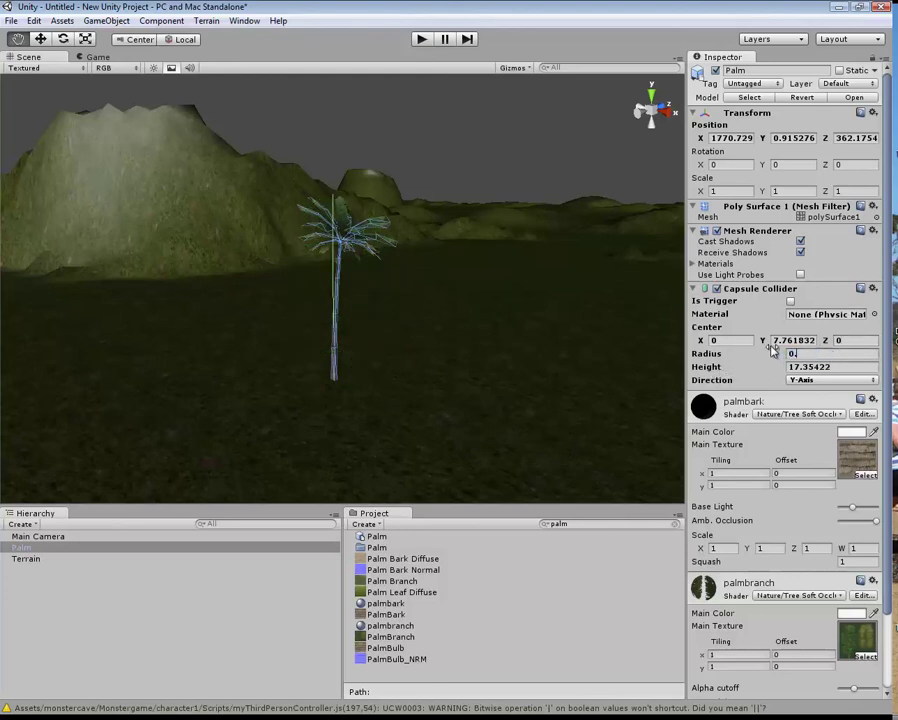
pyautogui.write('6')
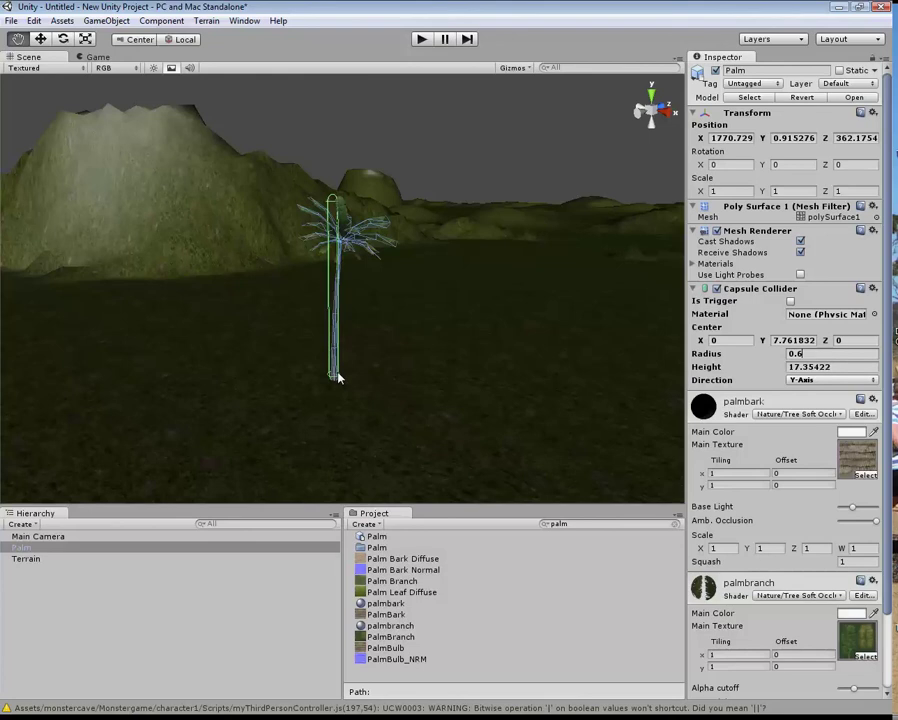
pyautogui.scroll(5, 338, 385)
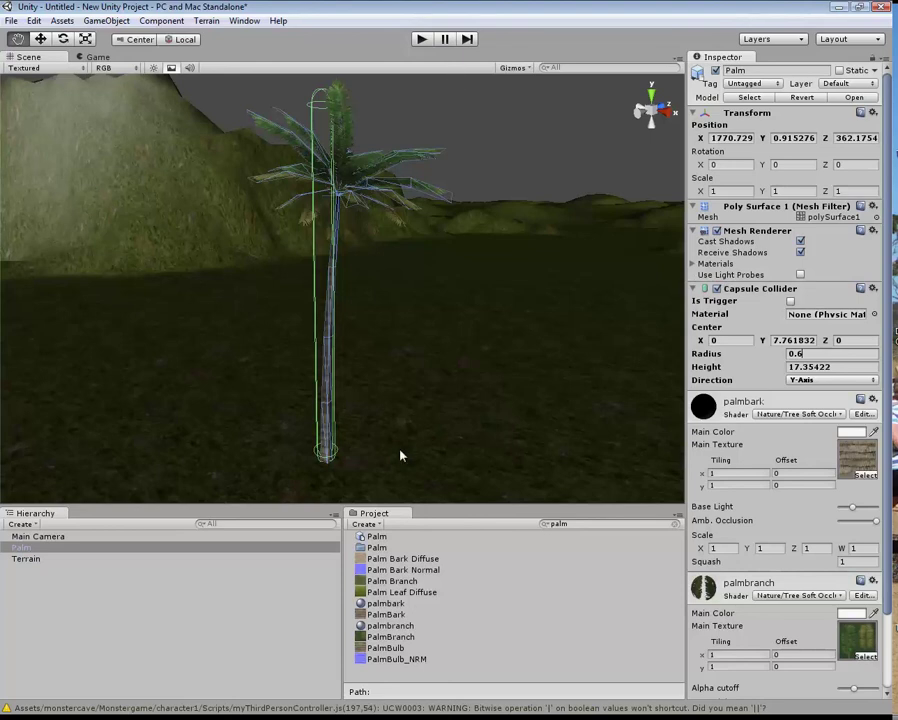
# Clear the asset search and create a new prefab named NewPalm in the project.
pyautogui.click(26, 547)
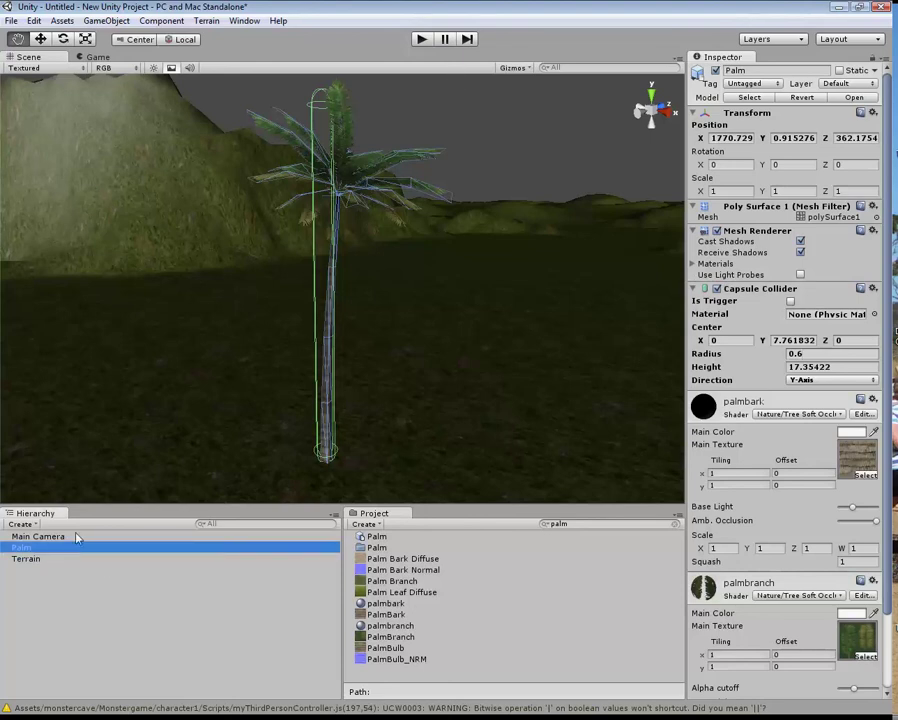
pyautogui.click(678, 532)
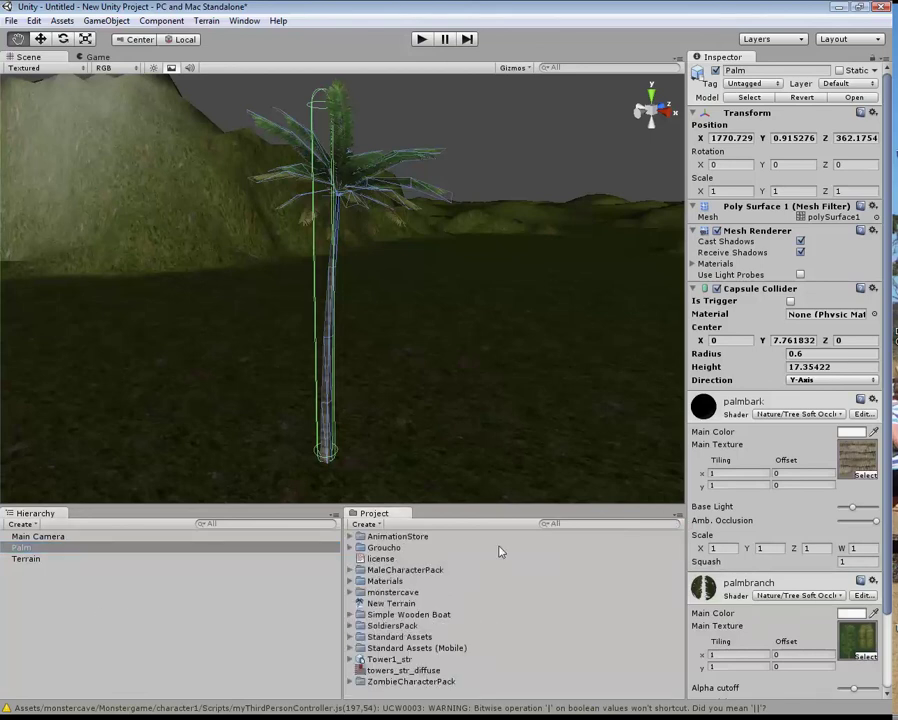
pyautogui.click(366, 524)
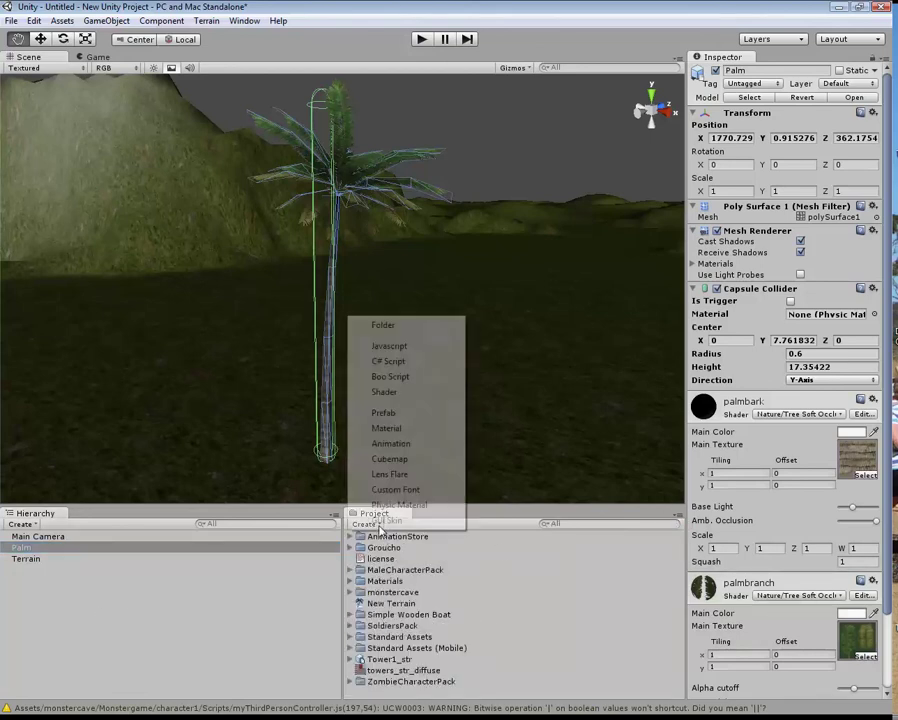
pyautogui.click(386, 413)
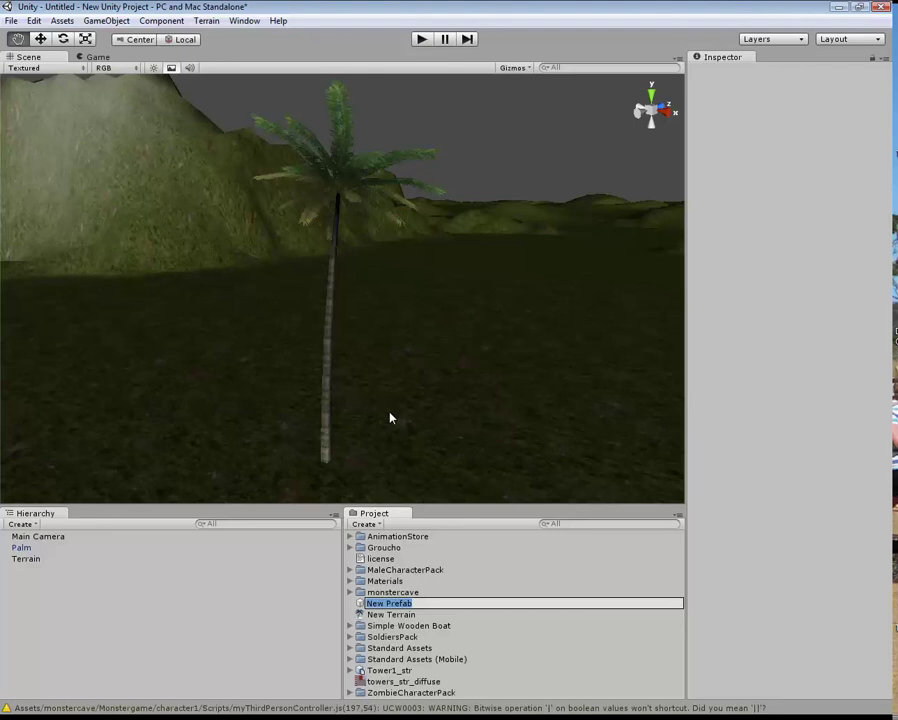
pyautogui.write('N')
pyautogui.press('Return')
# Assign the scene's Palm object with its collider to the NewPalm prefab.
pyautogui.click(21, 548)
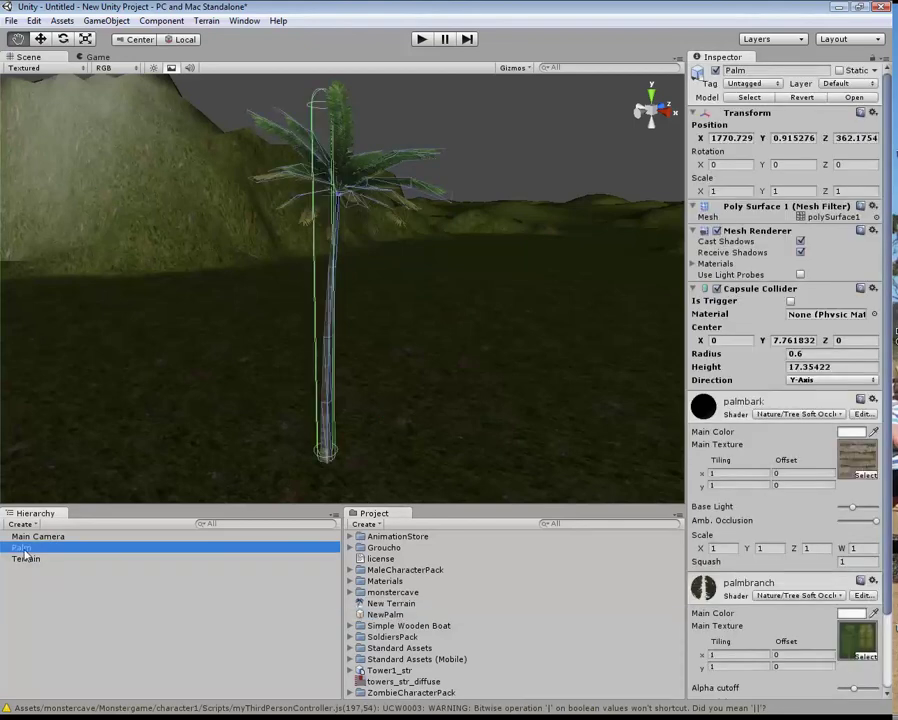
pyautogui.moveTo(25, 551); pyautogui.dragTo(207, 620)
pyautogui.moveTo(329, 621); pyautogui.dragTo(383, 618)
pyautogui.click(383, 618)
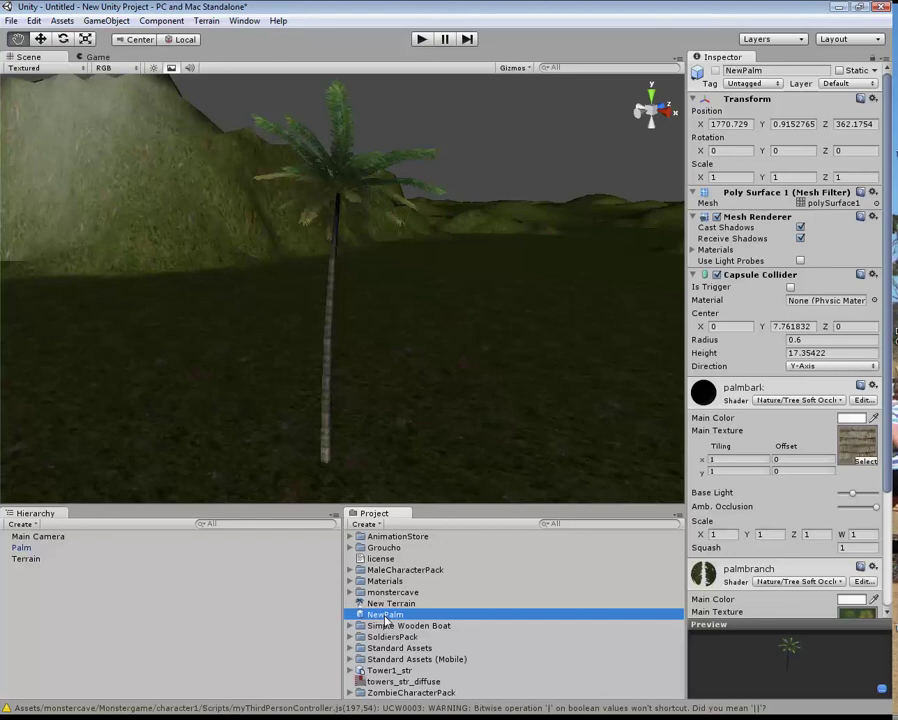
# Add the NewPalm prefab to the Terrain's placeable trees, leaving its bend factor at 0.
pyautogui.click(28, 559)
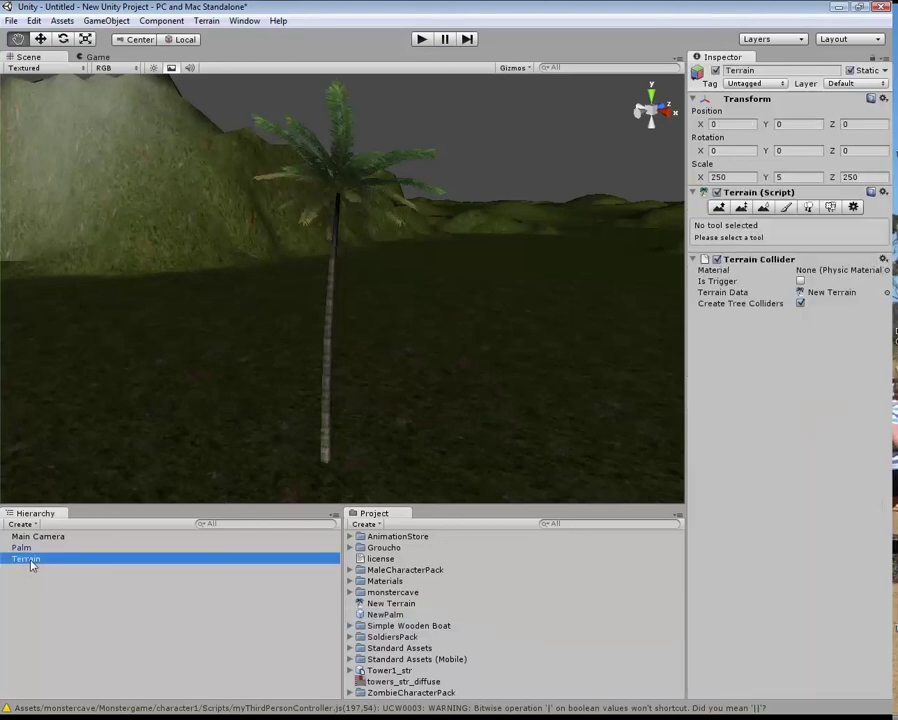
pyautogui.scroll(-10, 371, 387)
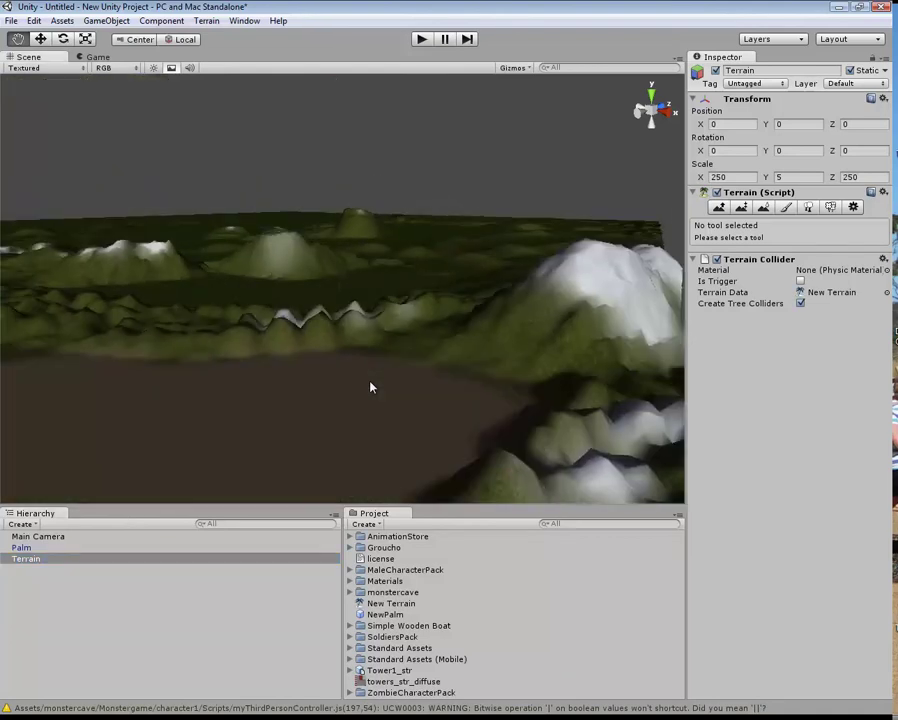
pyautogui.click(810, 208)
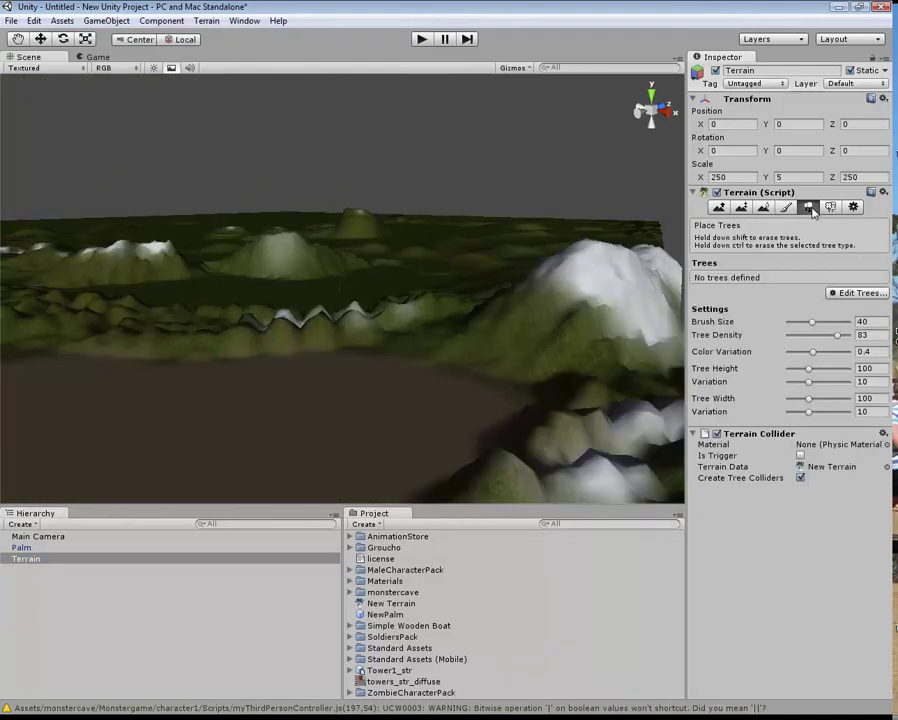
pyautogui.click(857, 294)
pyautogui.click(794, 298)
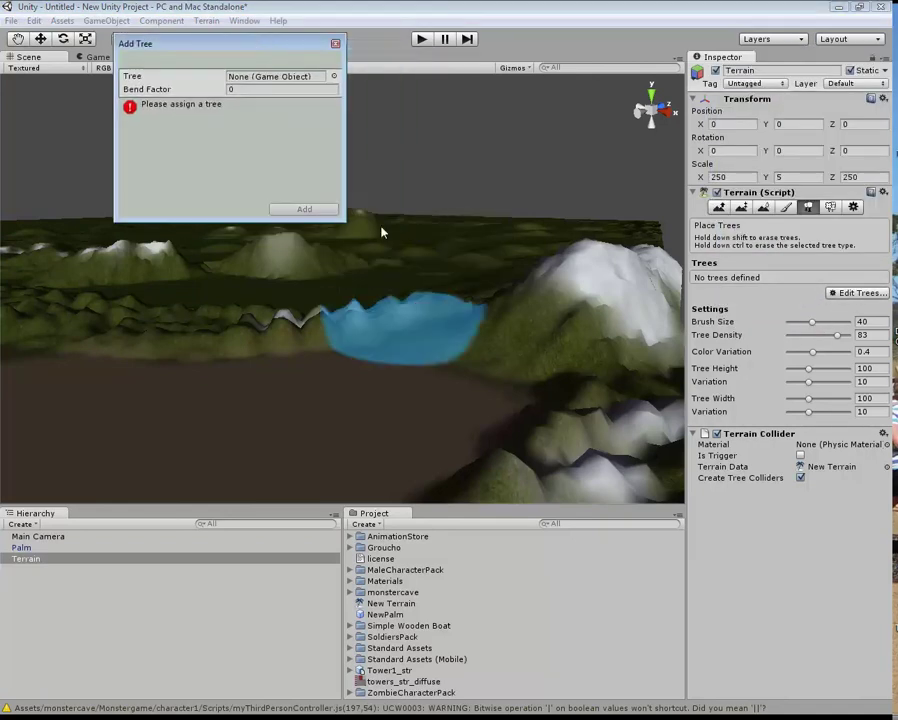
pyautogui.click(333, 76)
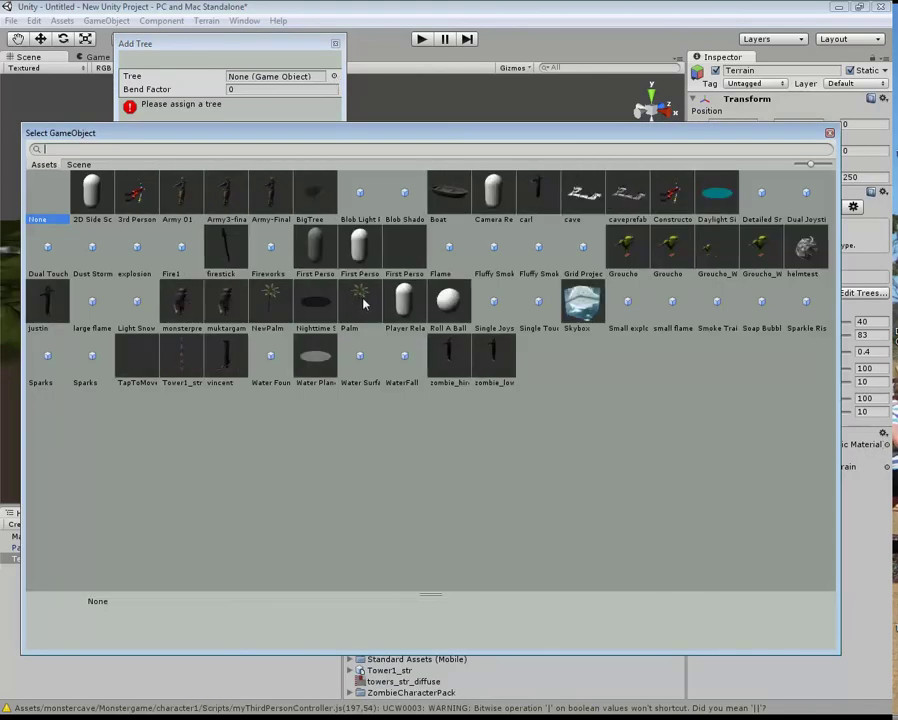
pyautogui.click(276, 306)
pyautogui.doubleClick(269, 307)
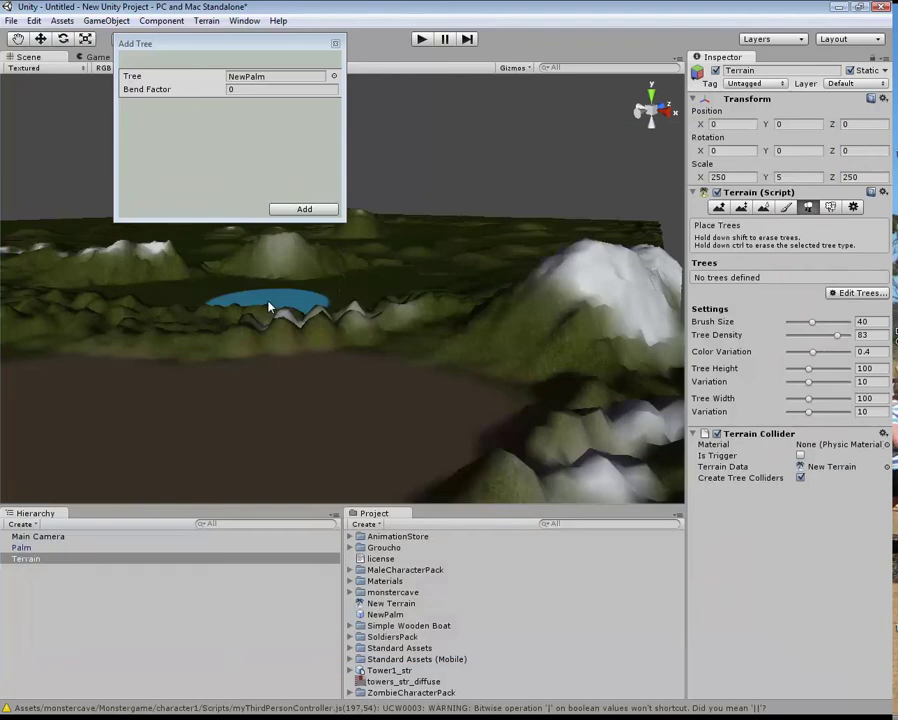
pyautogui.click(303, 212)
pyautogui.click(303, 210)
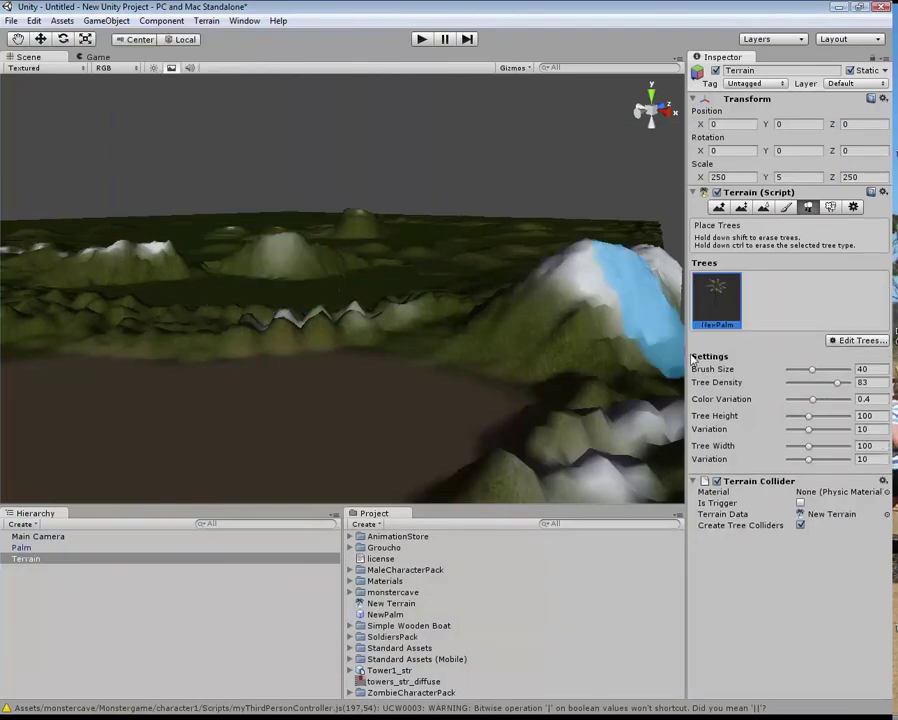
# Set the tree brush size to 26 and paint two clusters of NewPalm trees on the flat ground behind the row of small peaks.
pyautogui.moveTo(817, 373); pyautogui.dragTo(804, 372)
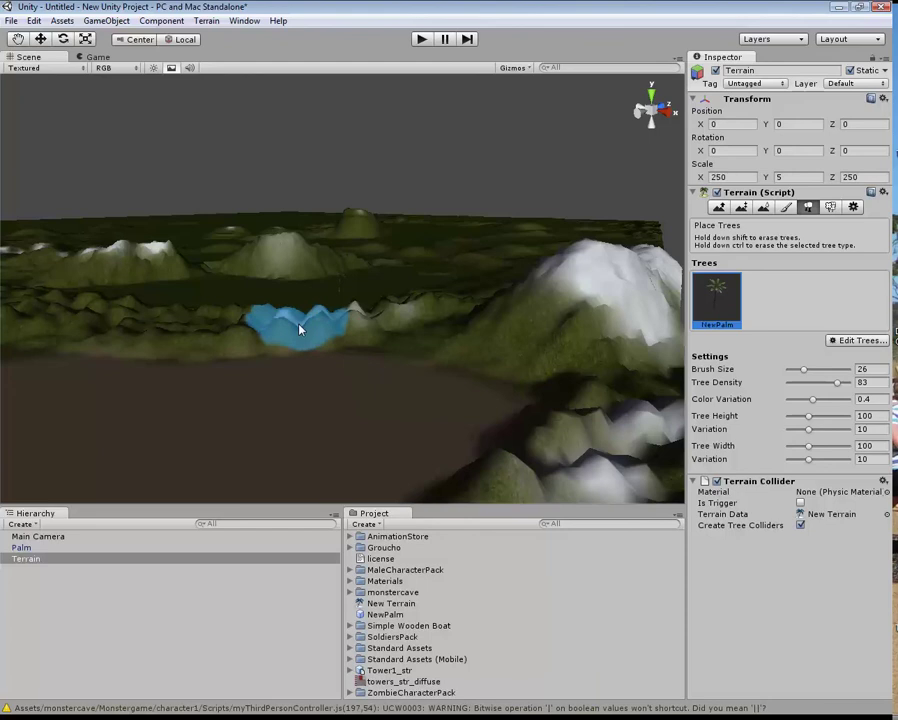
pyautogui.scroll(5, 299, 326)
pyautogui.click(240, 300)
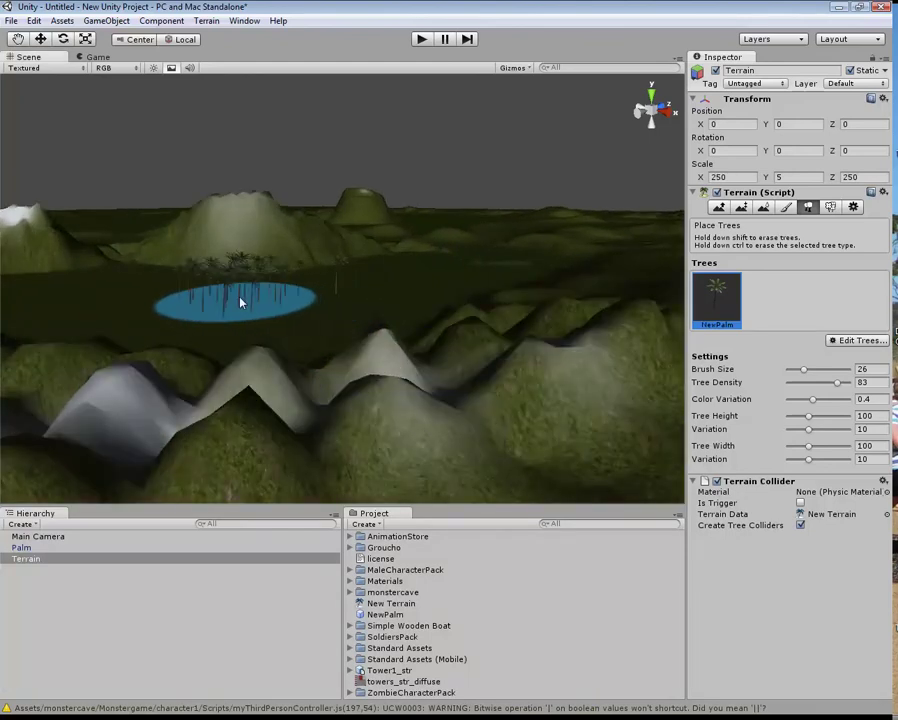
pyautogui.click(397, 303)
pyautogui.scroll(-5, 398, 303)
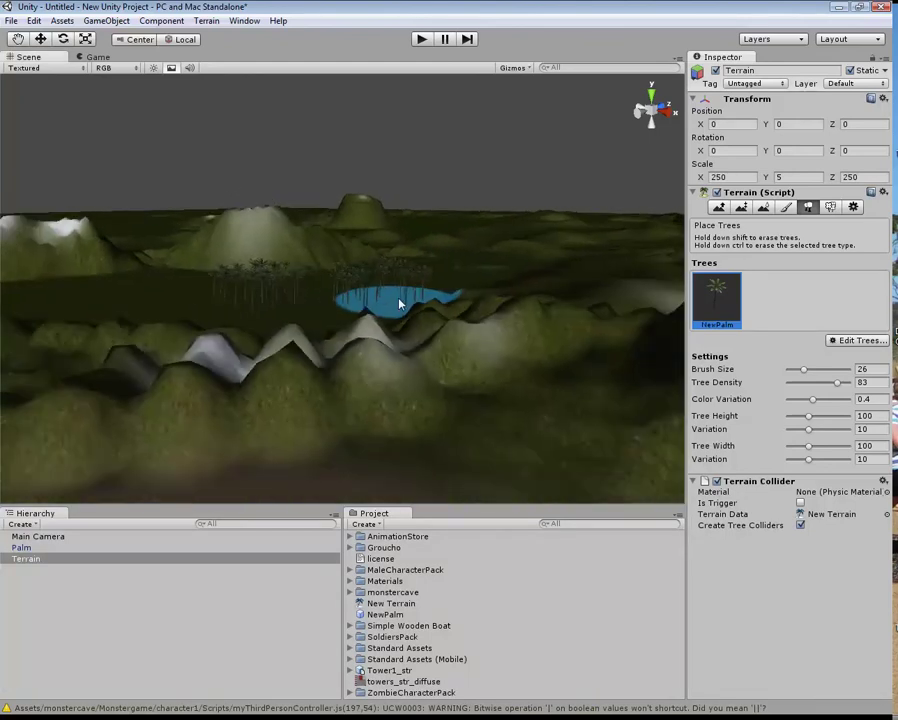
# Paint more NewPalm trees across the flat ground around the large hill with the Place Trees tool.
pyautogui.click(17, 38)
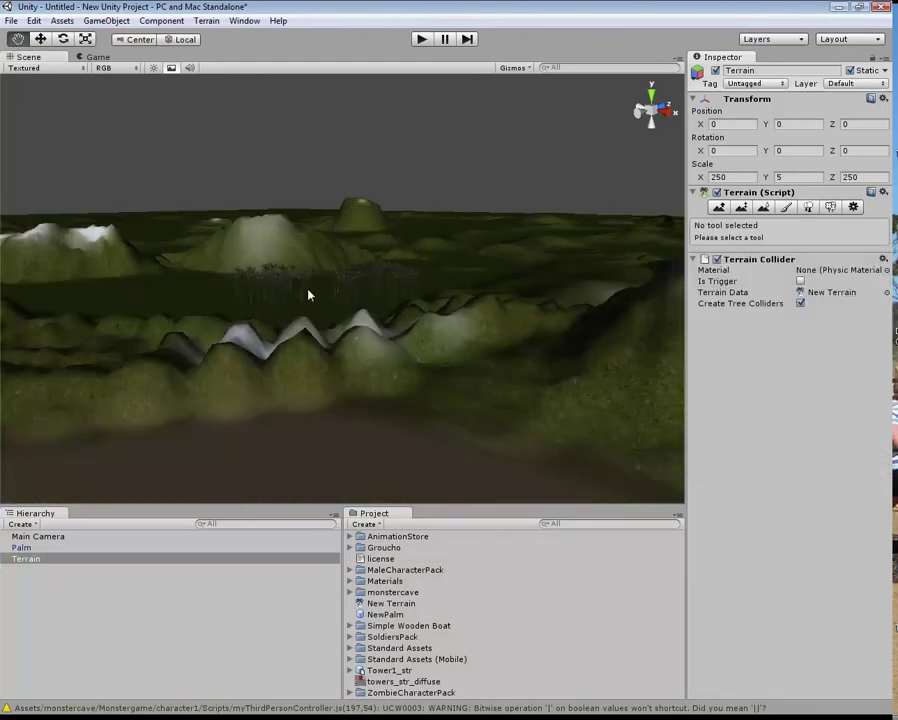
pyautogui.moveTo(308, 294)
pyautogui.mouseDown()
pyautogui.moveTo(372, 386)
pyautogui.moveTo(450, 415)
pyautogui.moveTo(485, 402)
pyautogui.moveTo(354, 430)
pyautogui.moveTo(434, 414)
pyautogui.moveTo(438, 430)
pyautogui.moveTo(550, 442)
pyautogui.mouseUp()
pyautogui.click(808, 207)
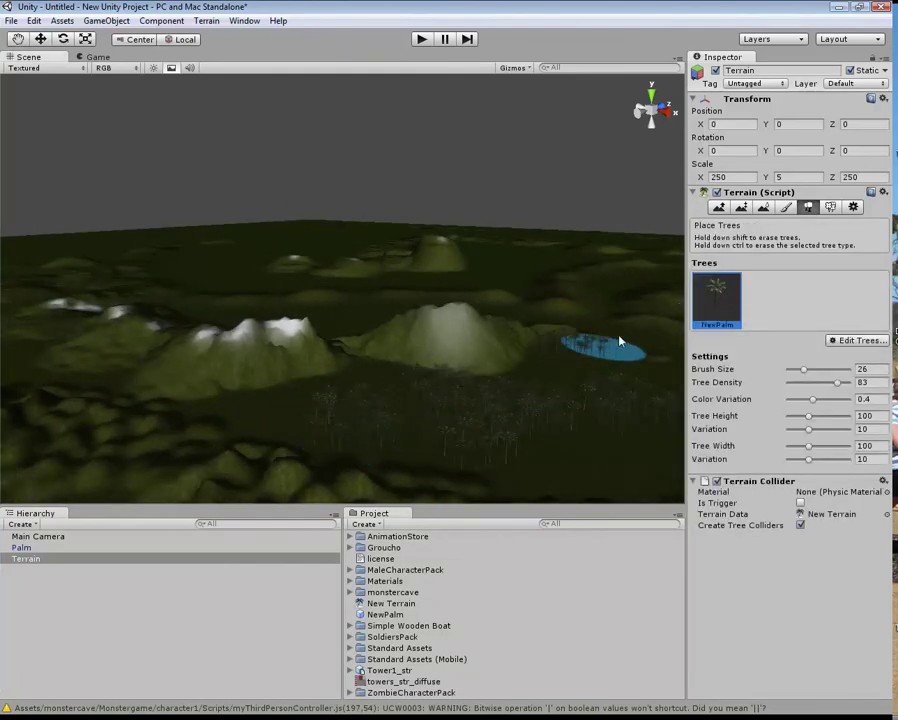